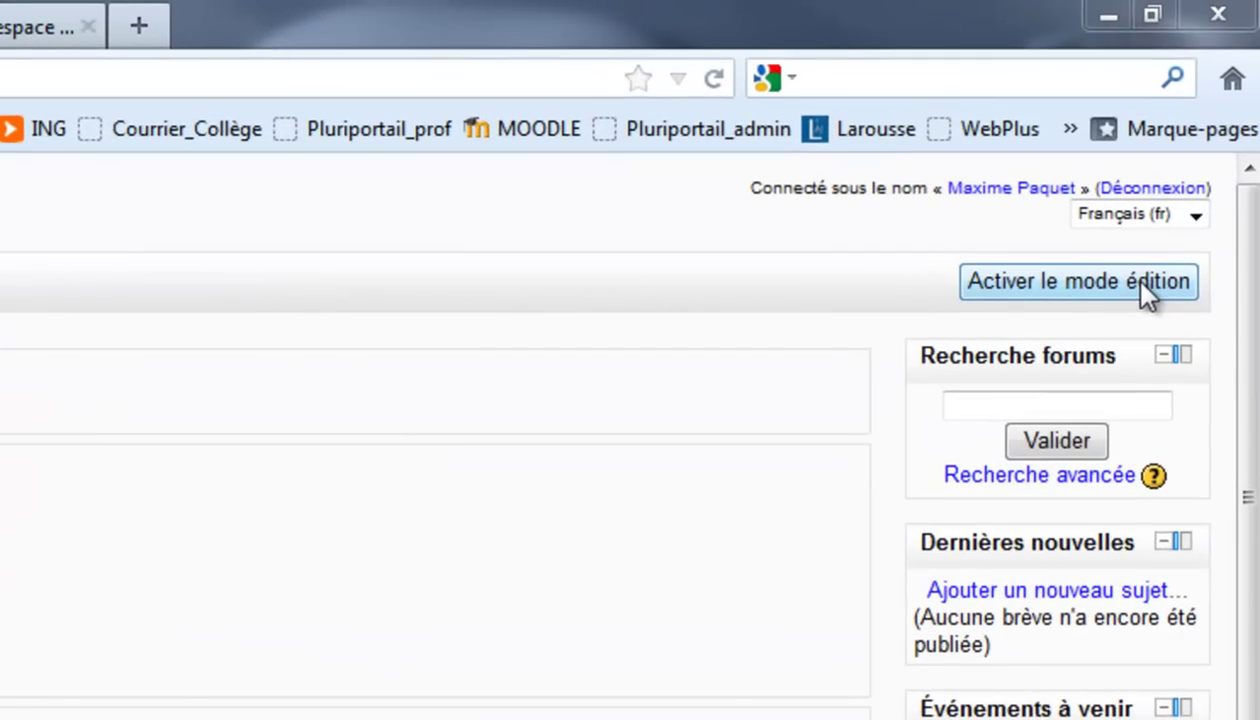
Turn on editing mode for the Formation course and add a Fichier resource to Section 4.
left_click(1140, 281)
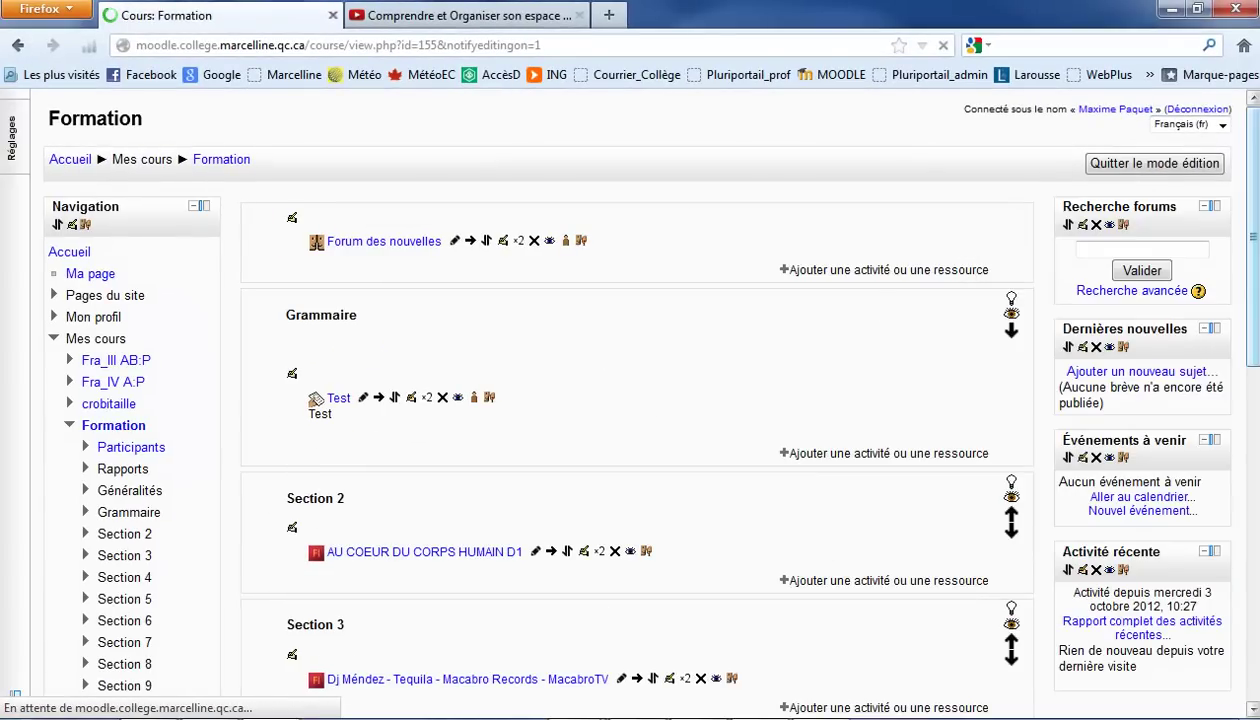
left_click_drag(1255, 150, 1252, 327)
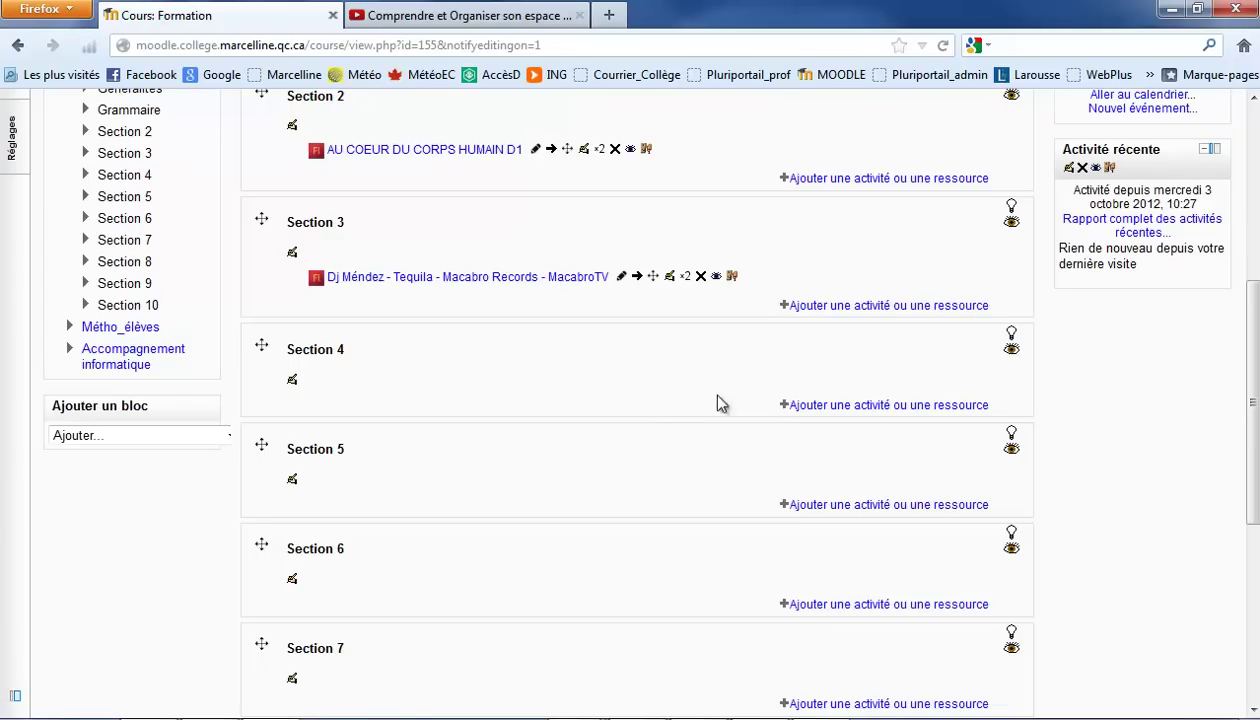
left_click(890, 412)
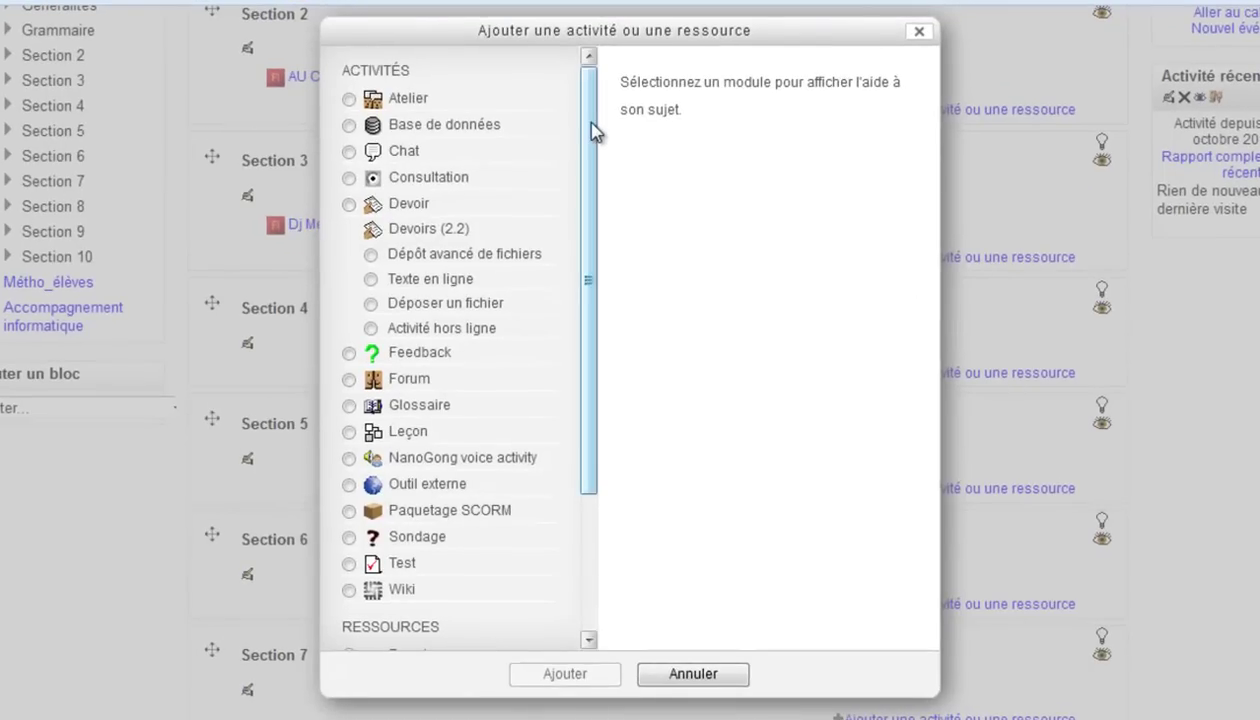
left_click_drag(591, 132, 570, 335)
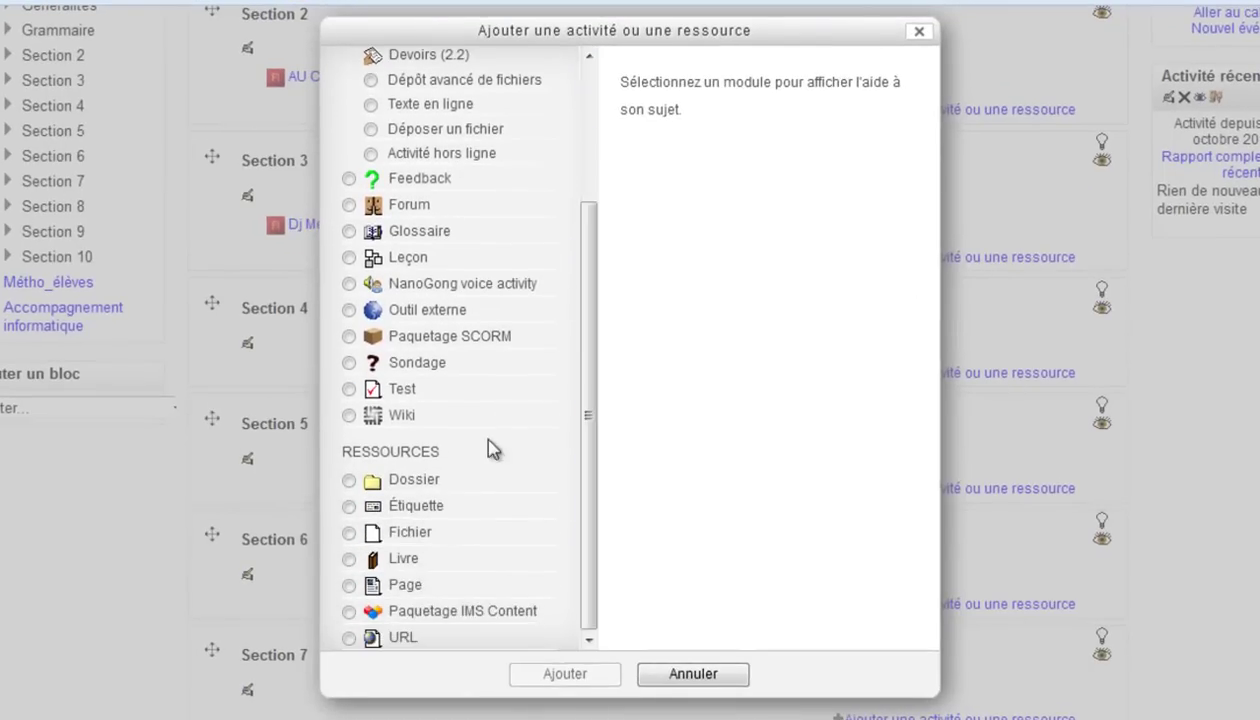
left_click(397, 530)
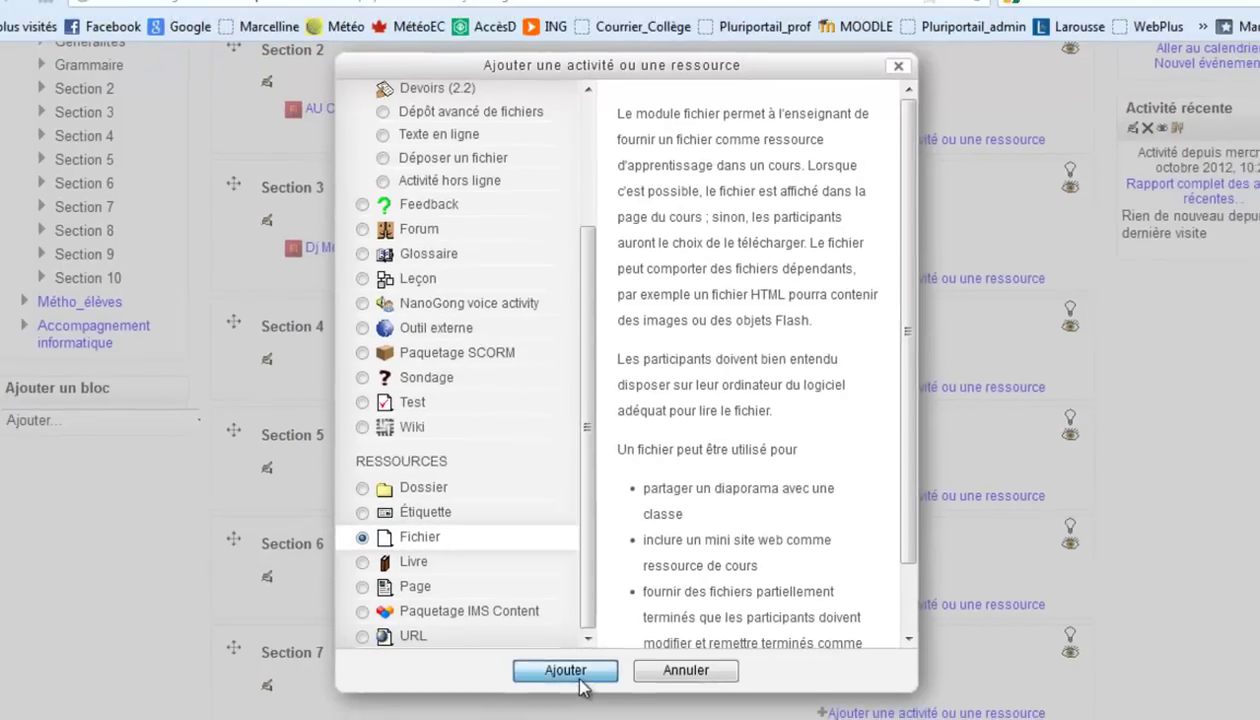
left_click(580, 686)
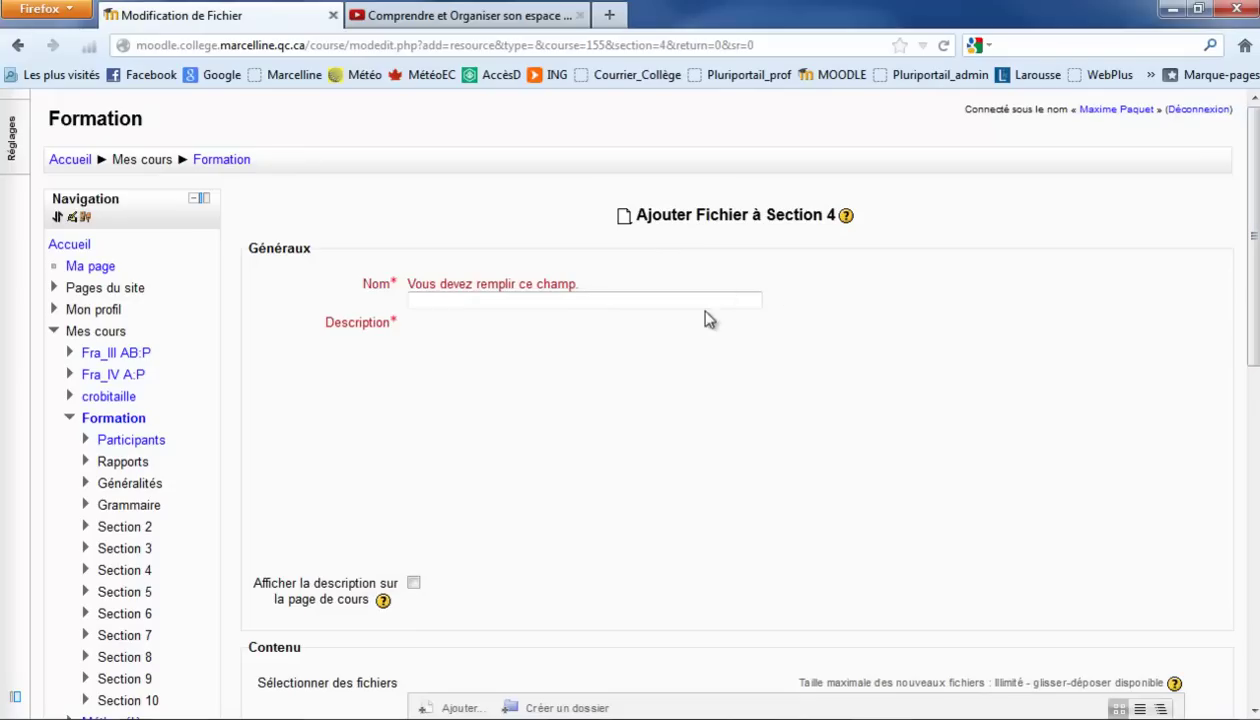
Name the new file resource "Chanson" and enter a single period as its description.
type("Chanson")
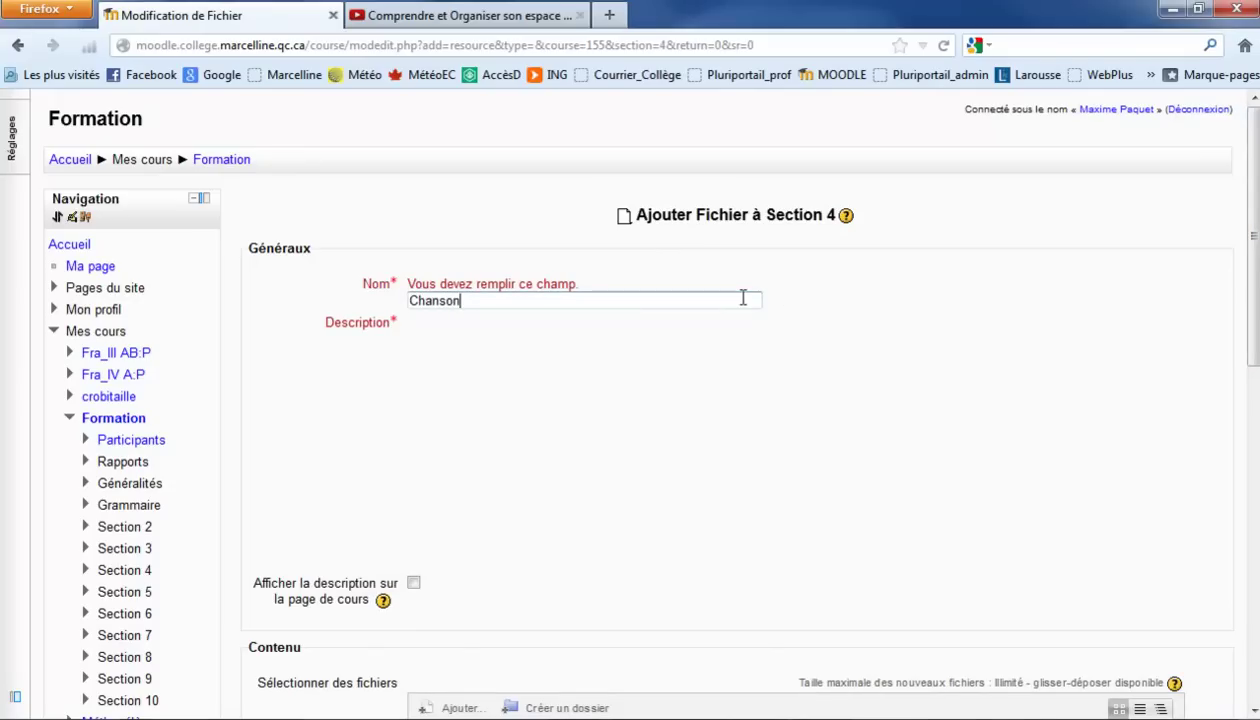
left_click(694, 397)
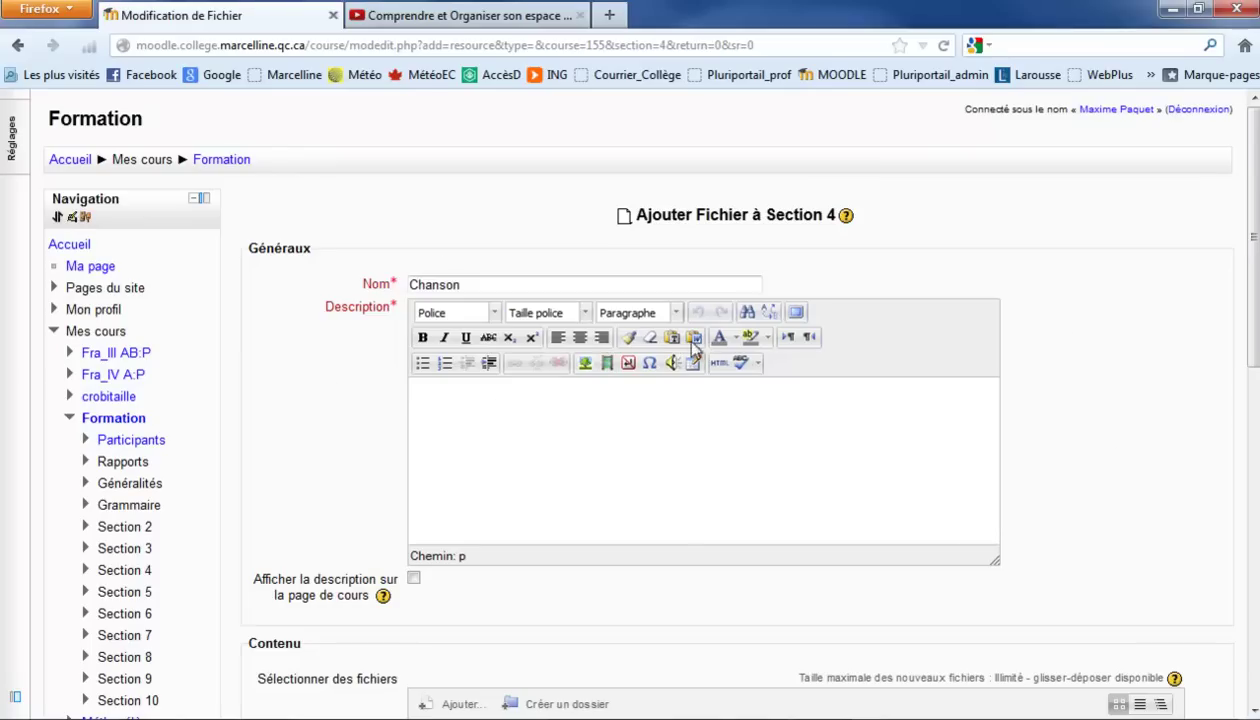
left_click(500, 427)
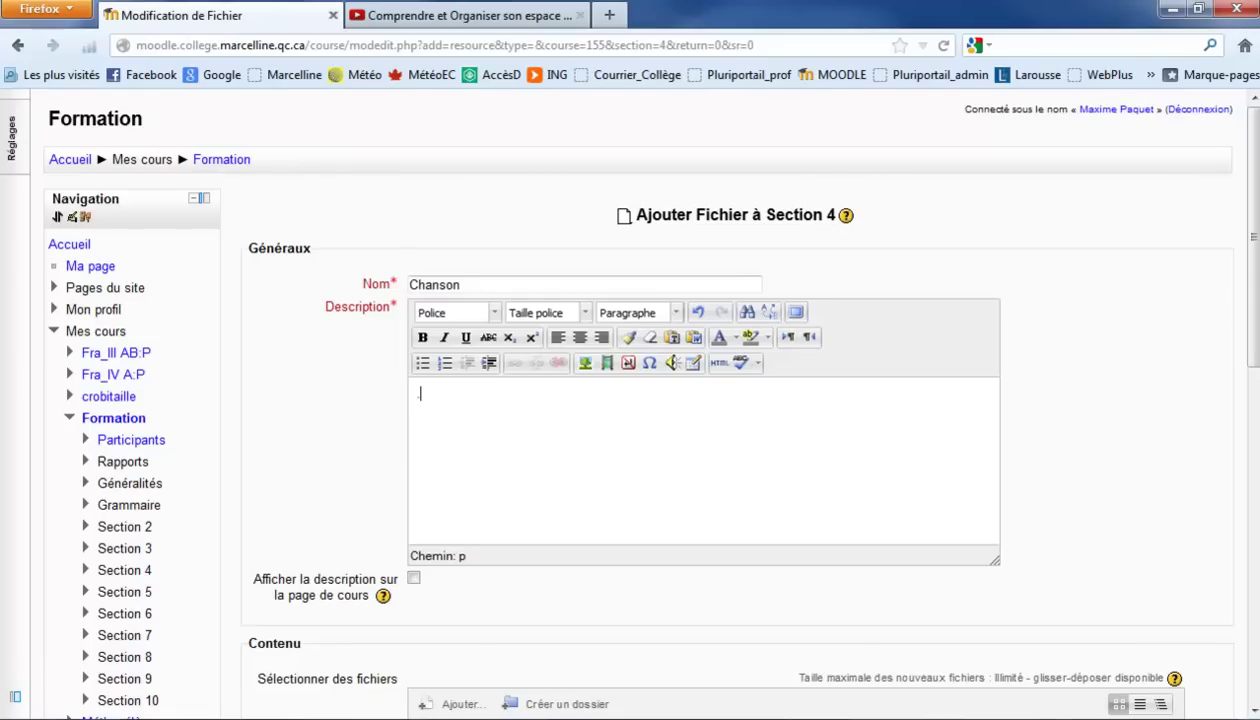
Upload the Chasse-Galerie song from the Dropbox folder Fichiers sec3 > Chasse-galerie as the resource's content.
scroll(1225, 270, "down", 4)
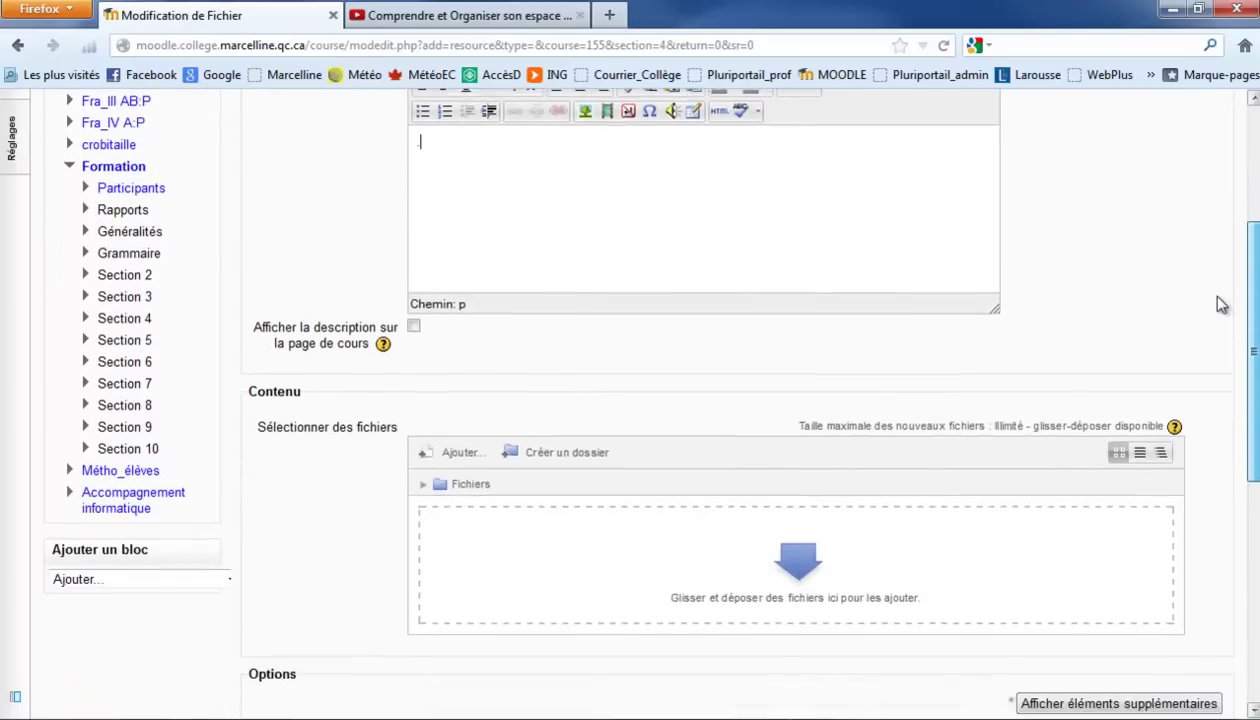
scroll(1220, 320, "down", 3)
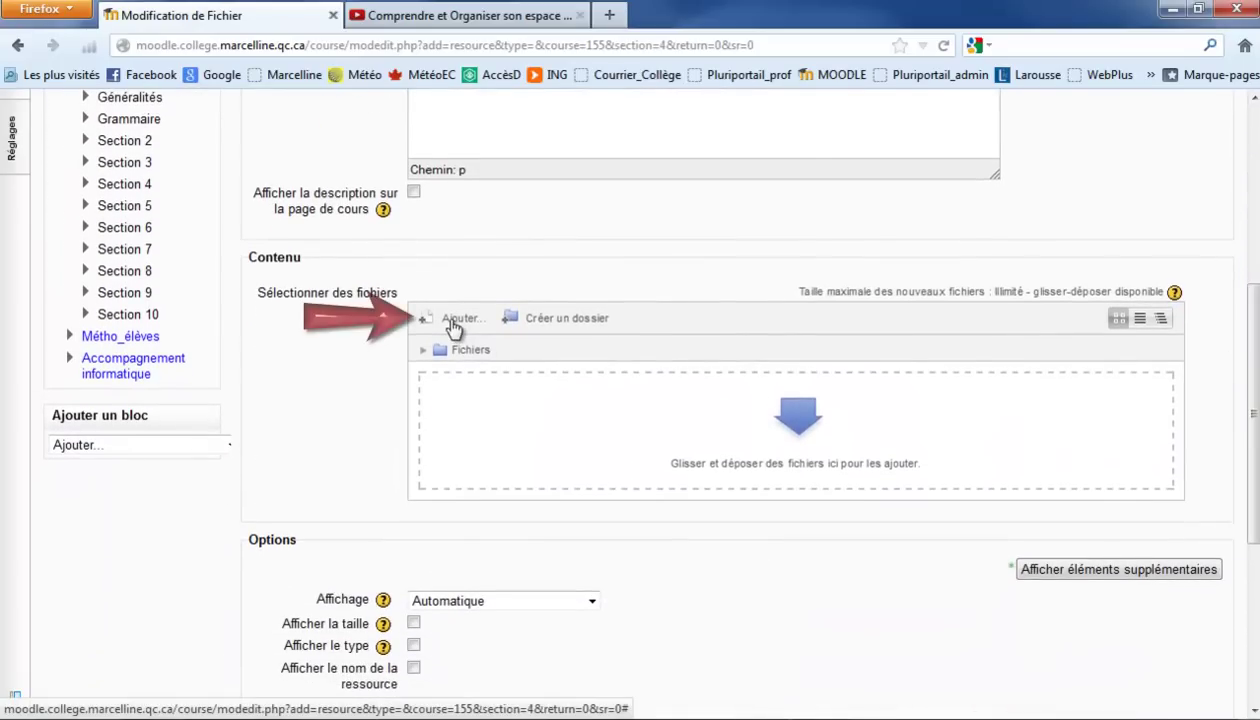
left_click(452, 322)
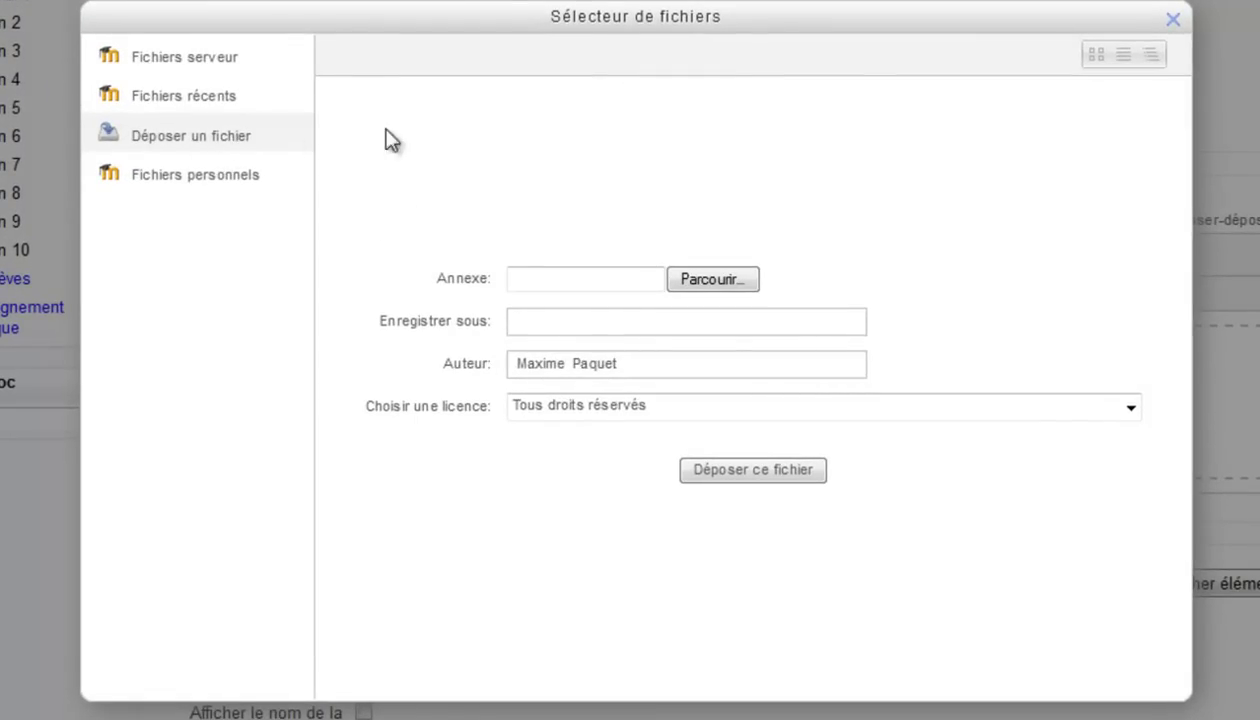
left_click(713, 280)
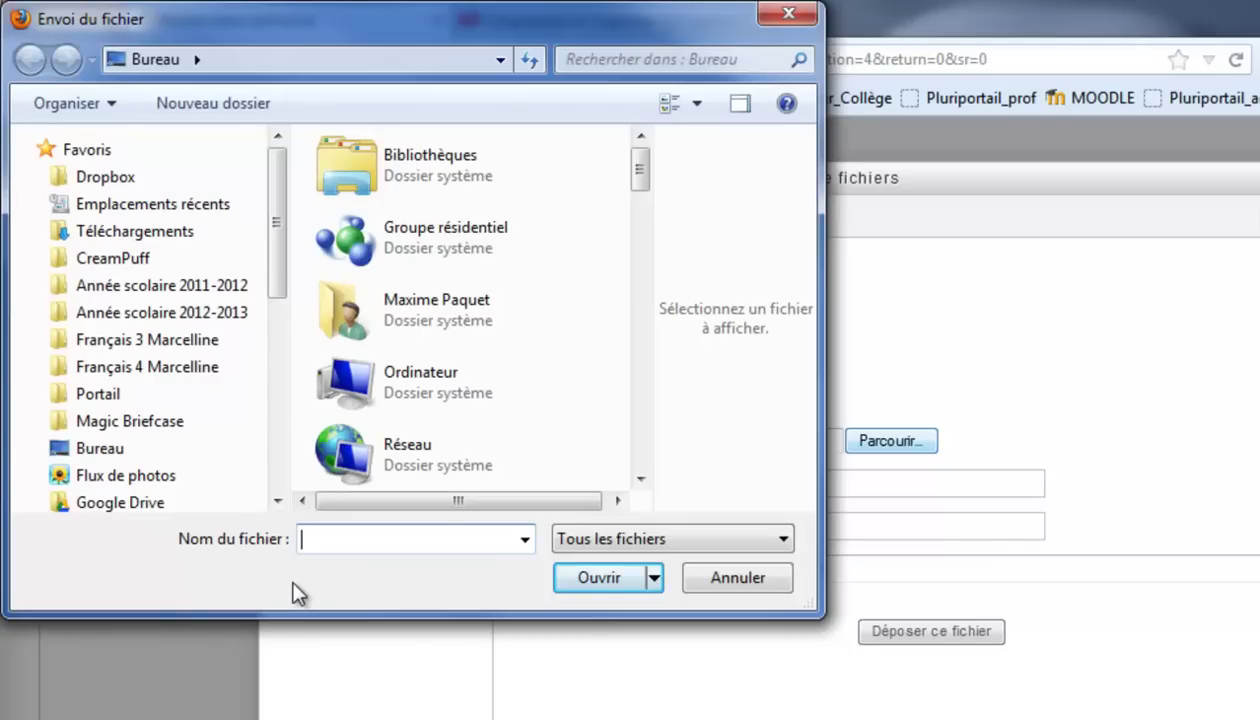
left_click(108, 180)
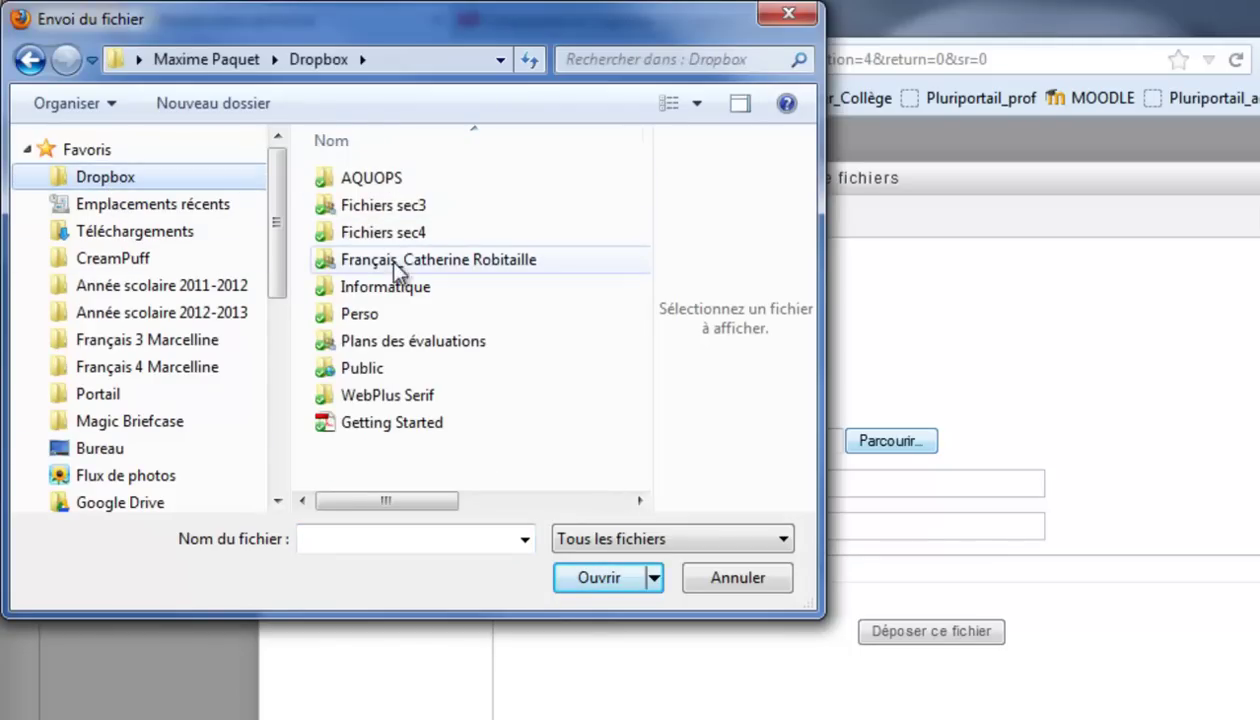
left_click(416, 210)
double_click(416, 208)
double_click(411, 182)
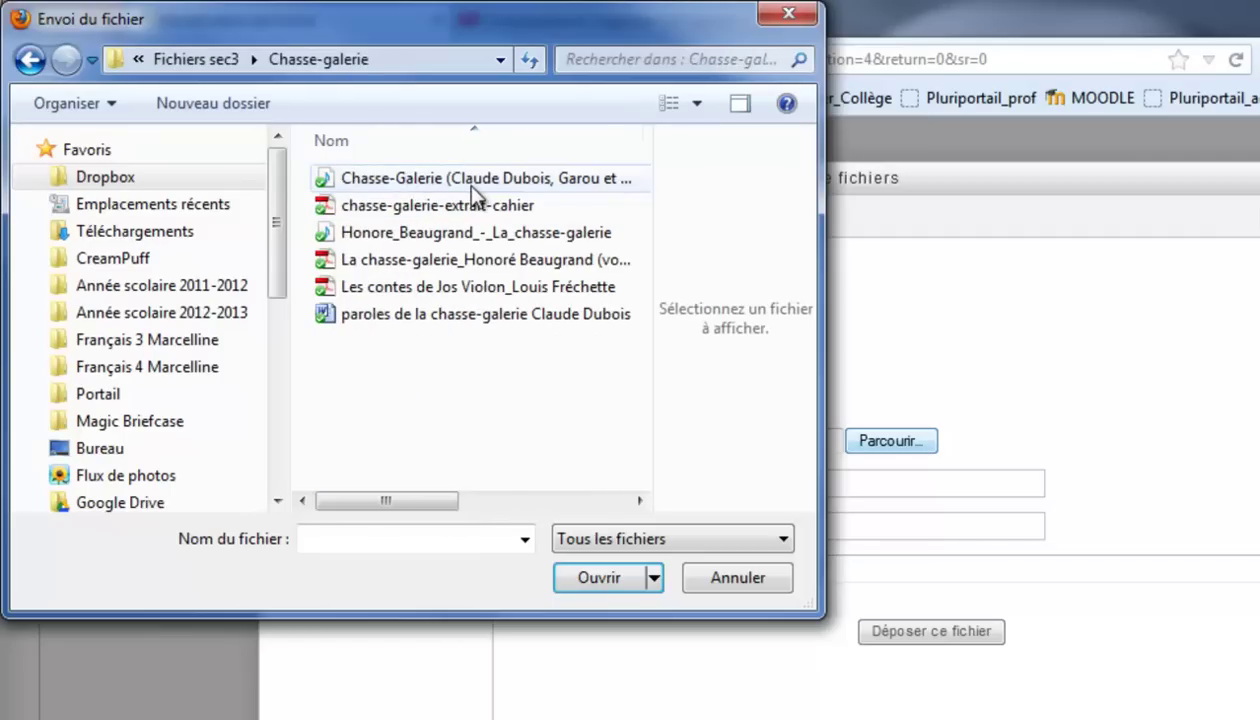
left_click(464, 182)
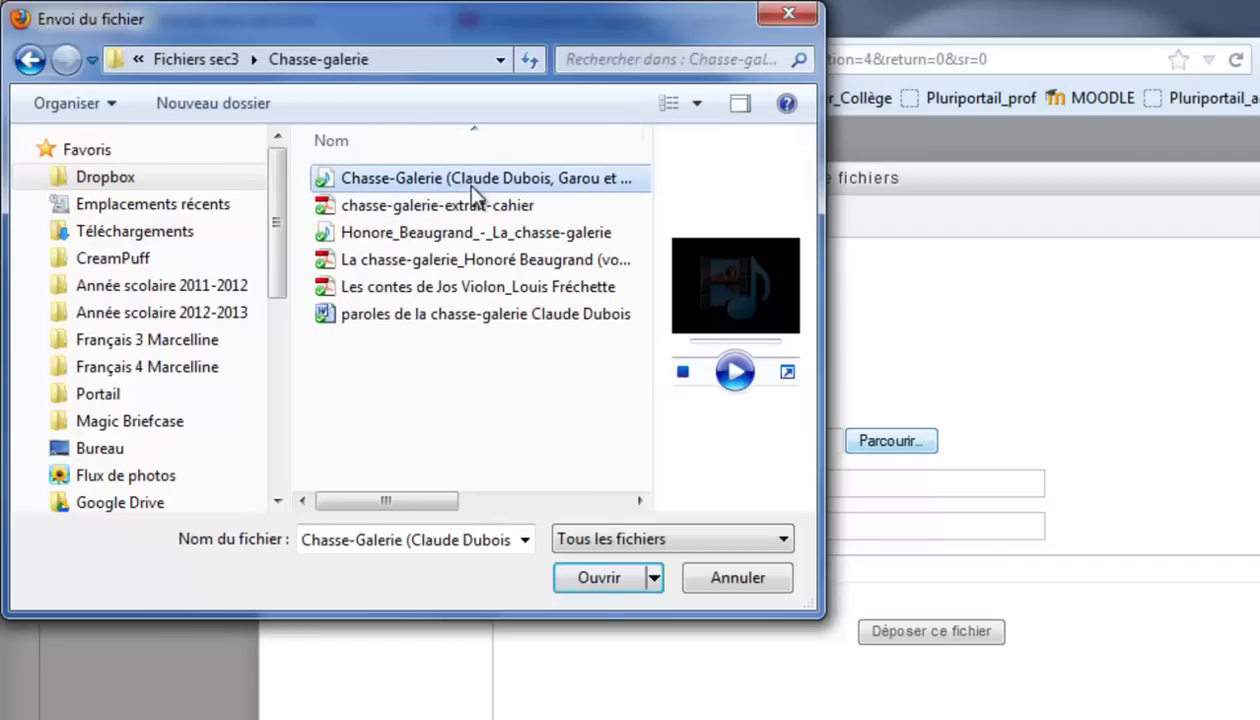
left_click(603, 580)
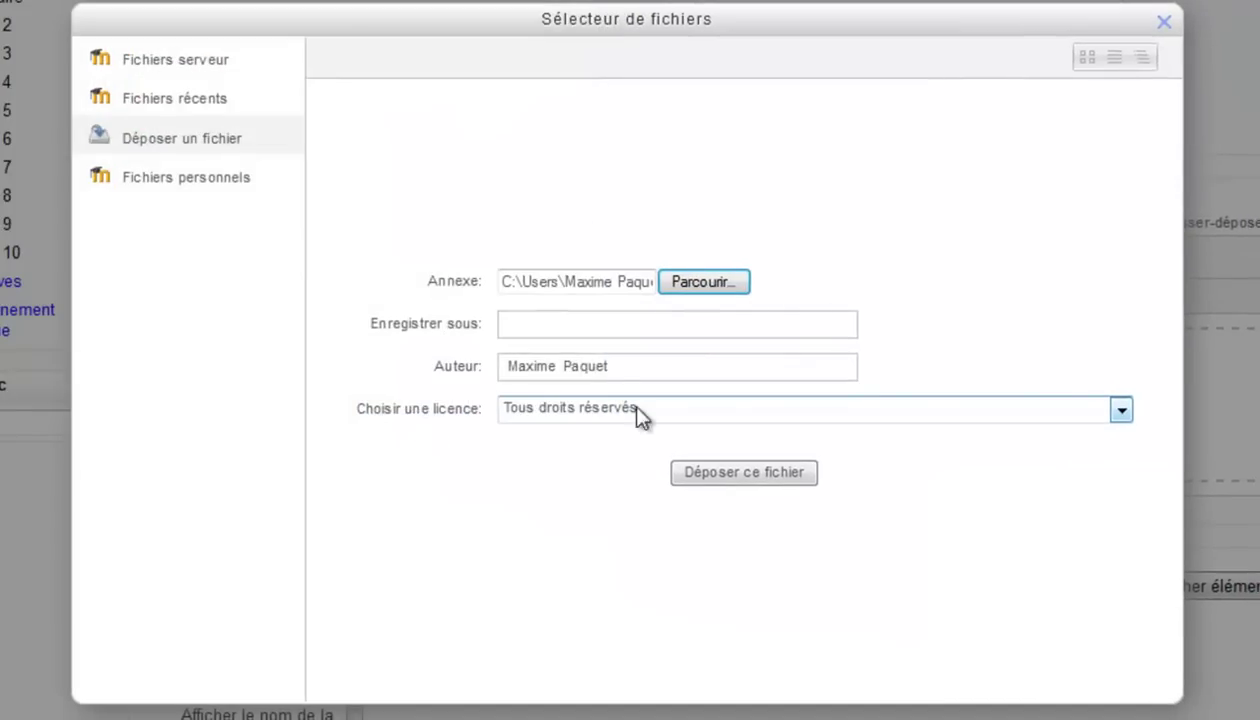
left_click(721, 485)
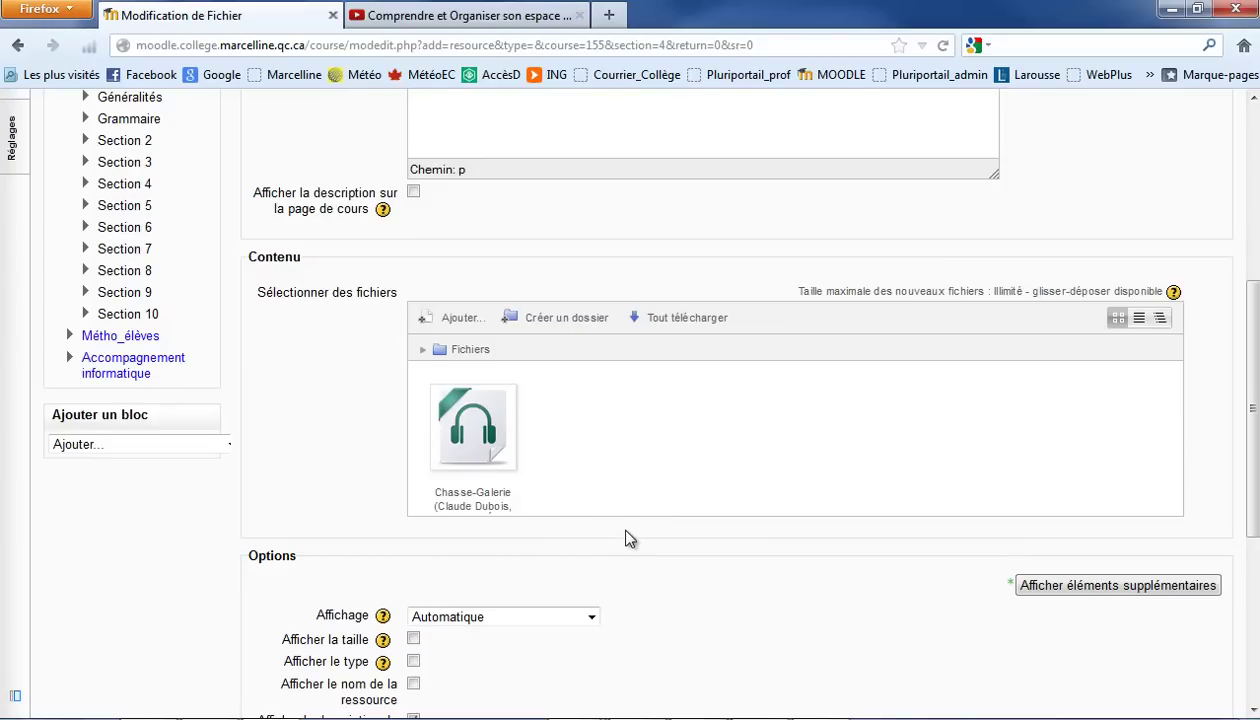
Rename the uploaded audio file to "Chasse Galerie.mp3", dropping the artists in parentheses and keeping the extension.
left_click(475, 455)
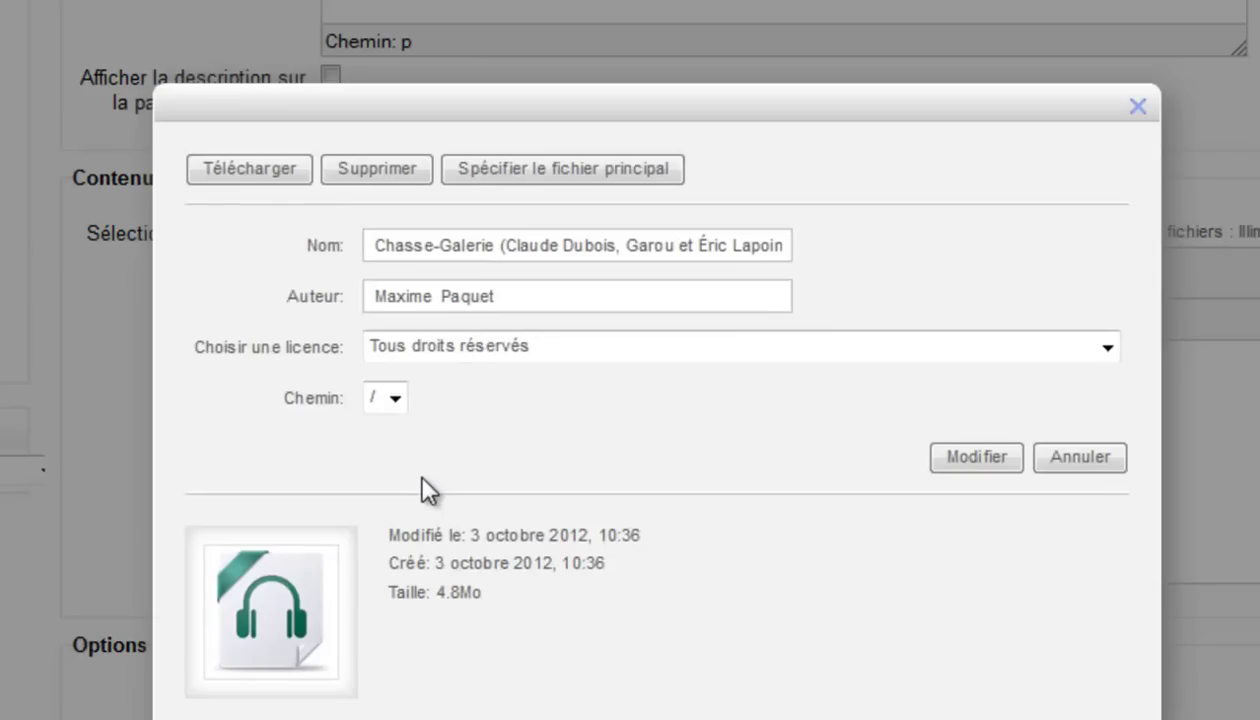
left_click(433, 245)
key("Delete")
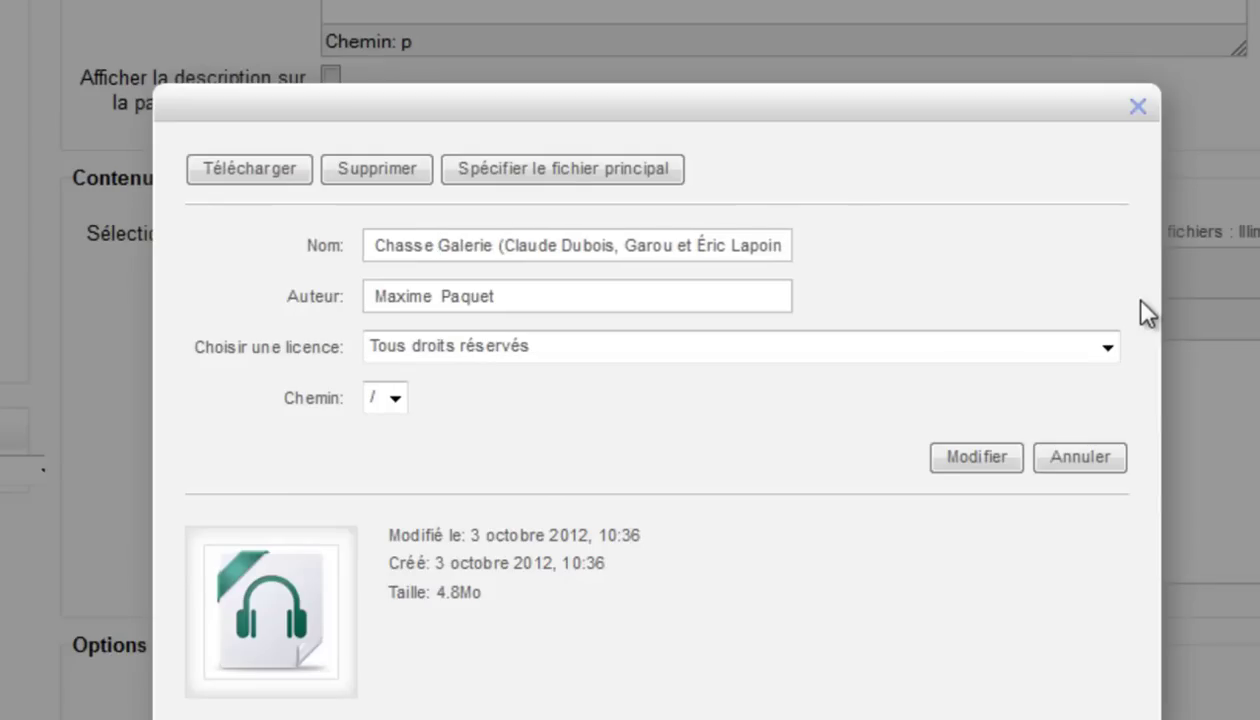
key("ctrl+shift+Right")
key("ctrl+shift+Right")
key("ctrl+shift+Right")
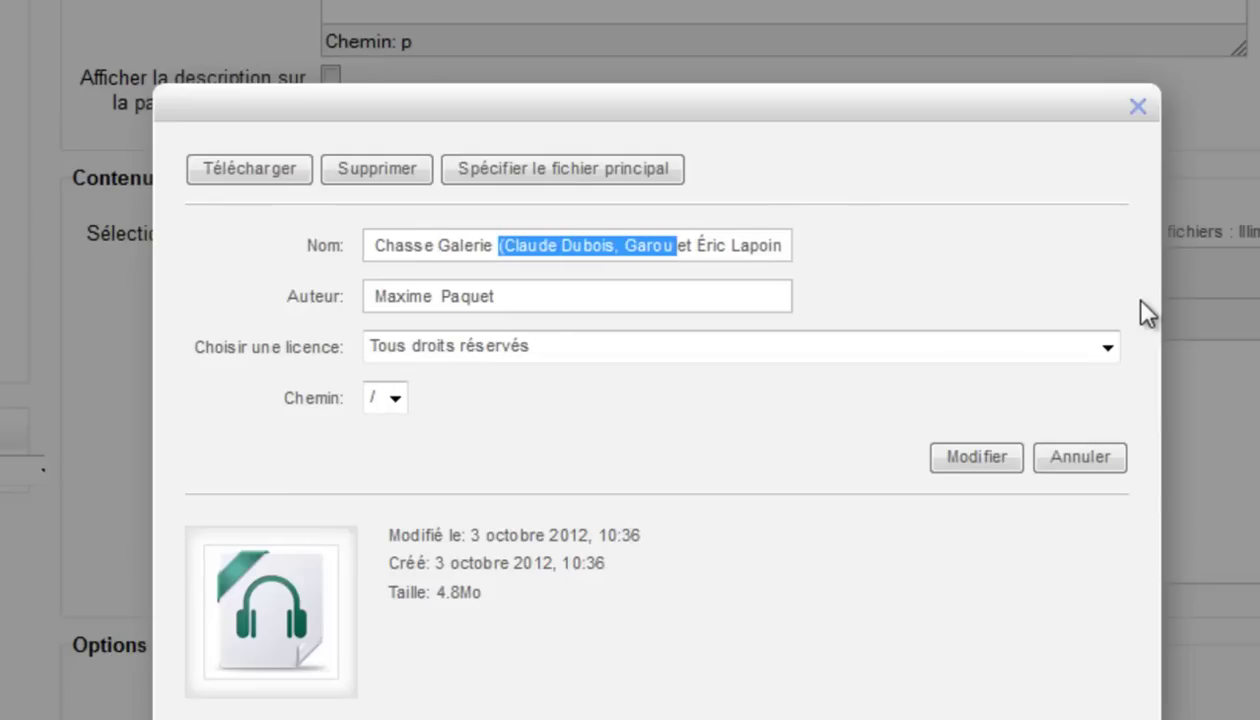
key("ctrl+shift+Right")
key("ctrl+shift+Right")
key("ctrl+shift+Right")
key("shift+Left")
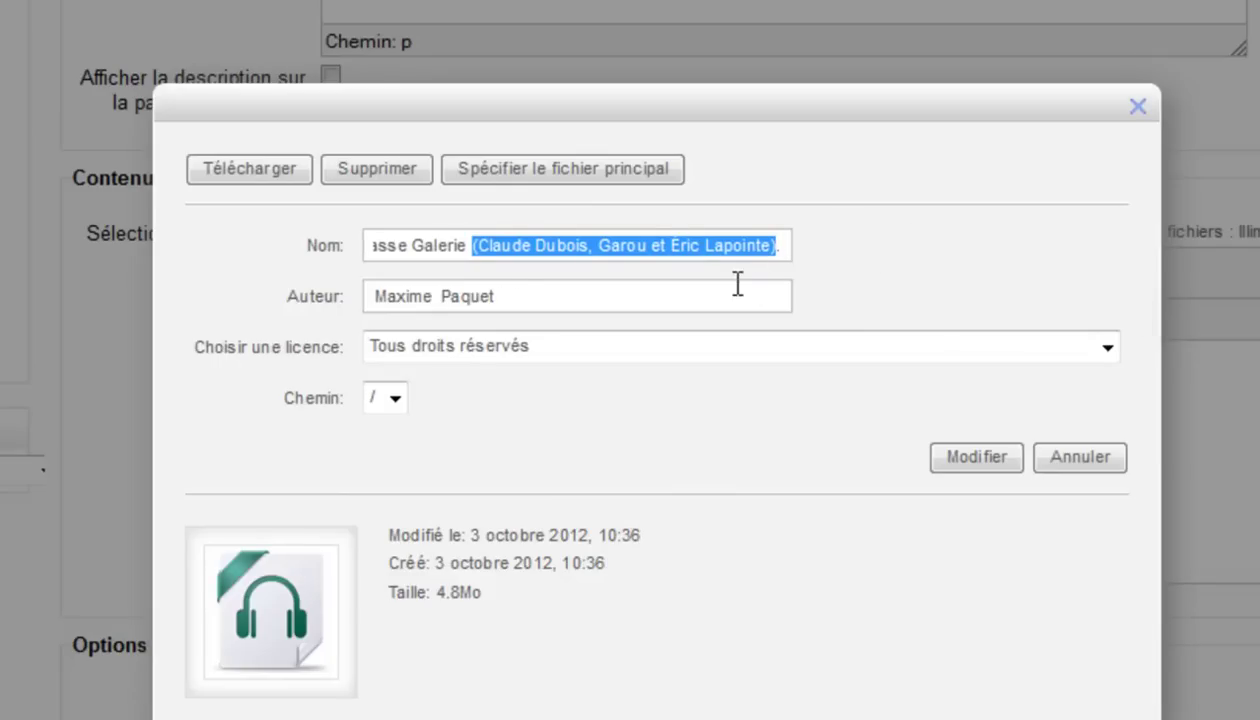
key("BackSpace")
key("BackSpace")
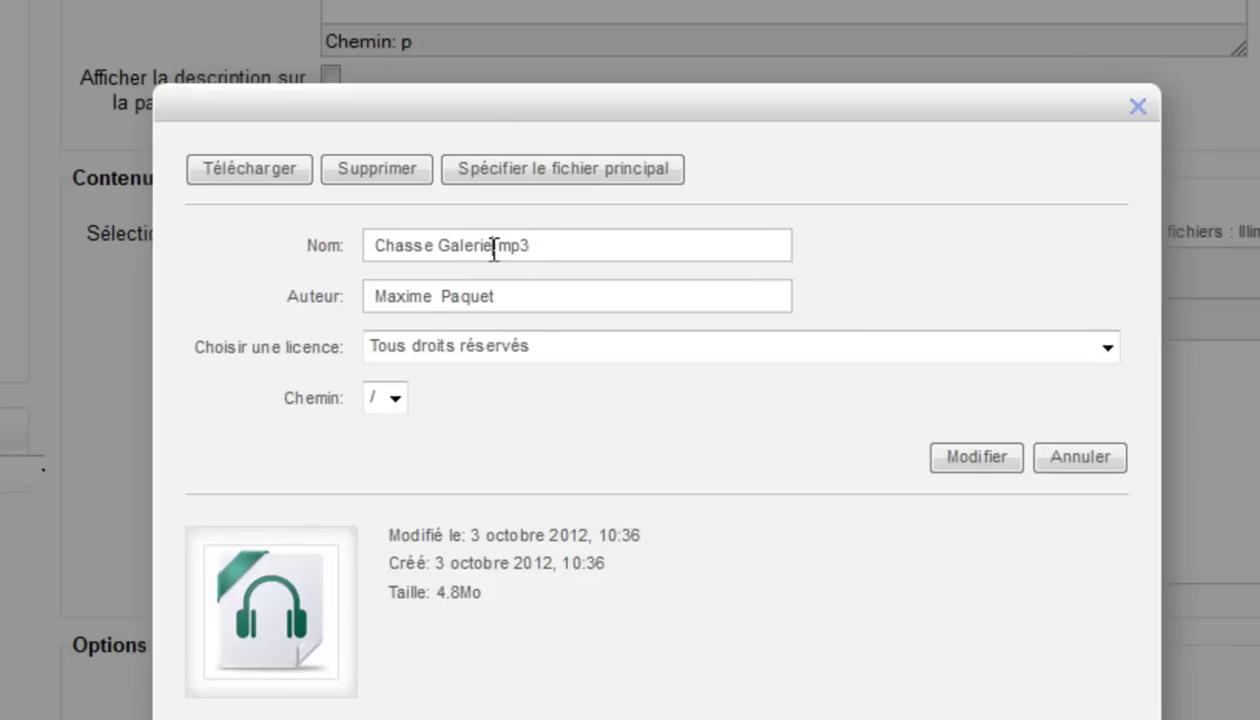
left_click_drag(530, 246, 497, 246)
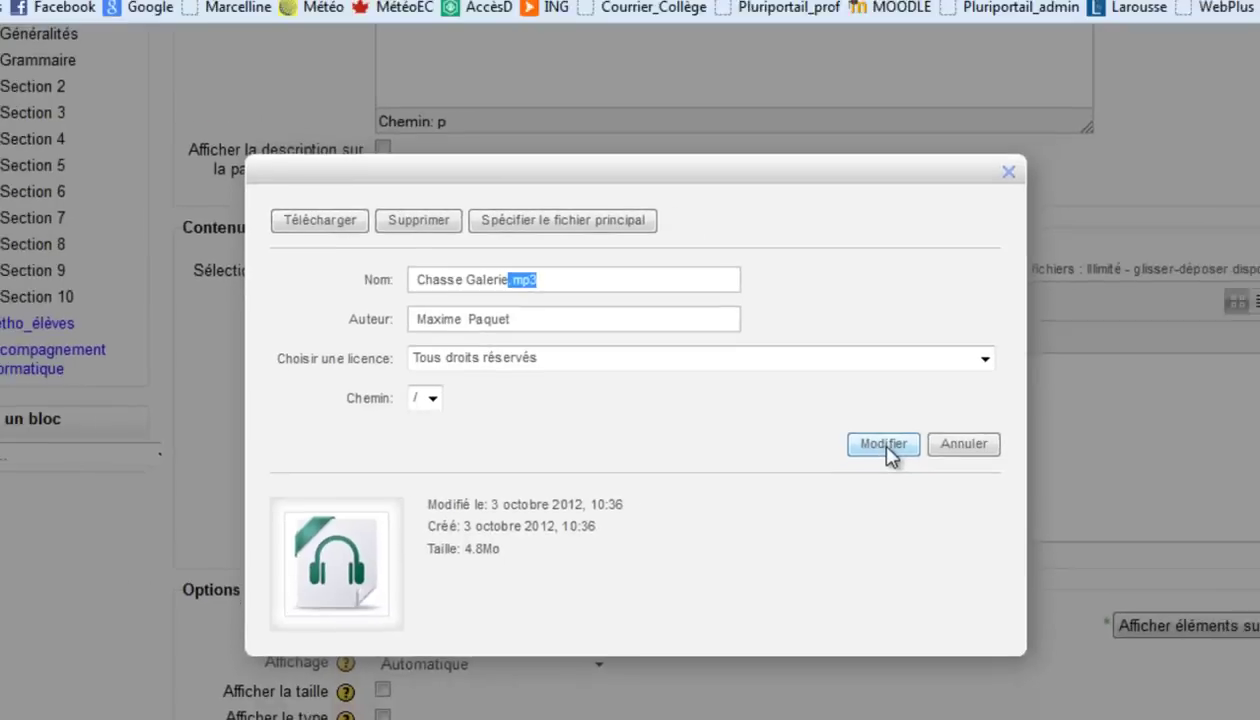
left_click(976, 457)
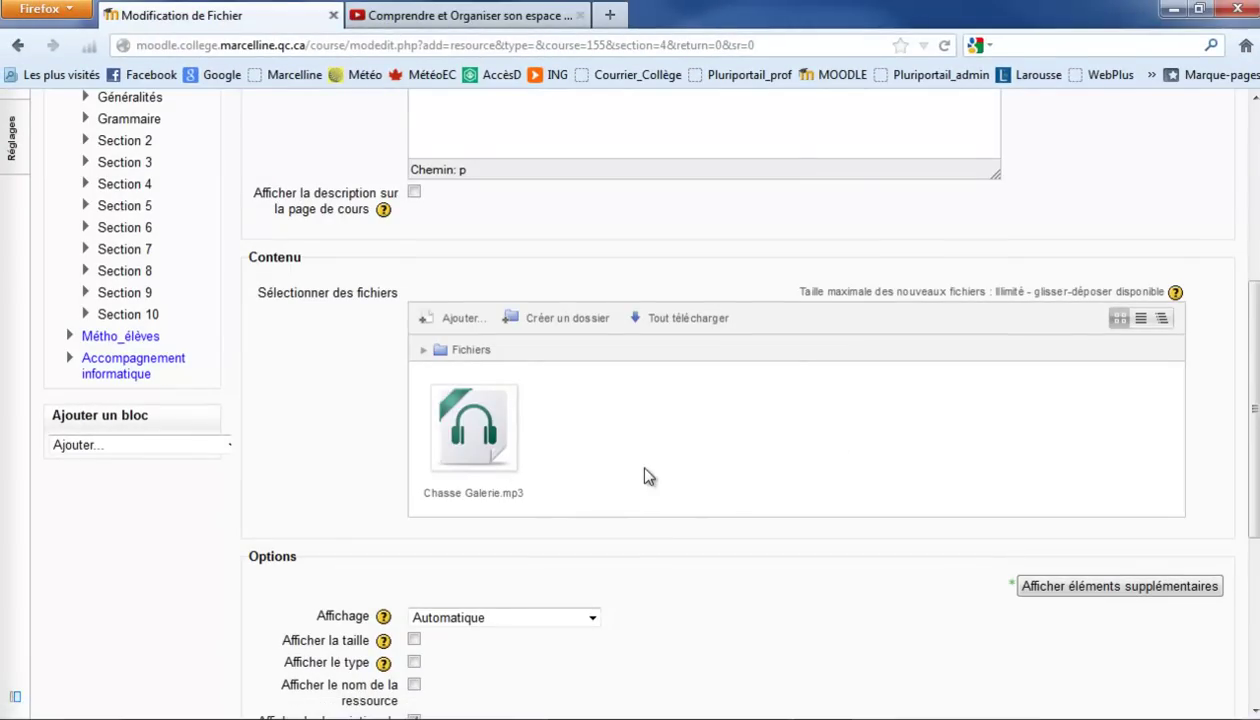
Keep the resource's Affichage option on Automatique, save it and return to the course.
scroll(1252, 352, "down", 3)
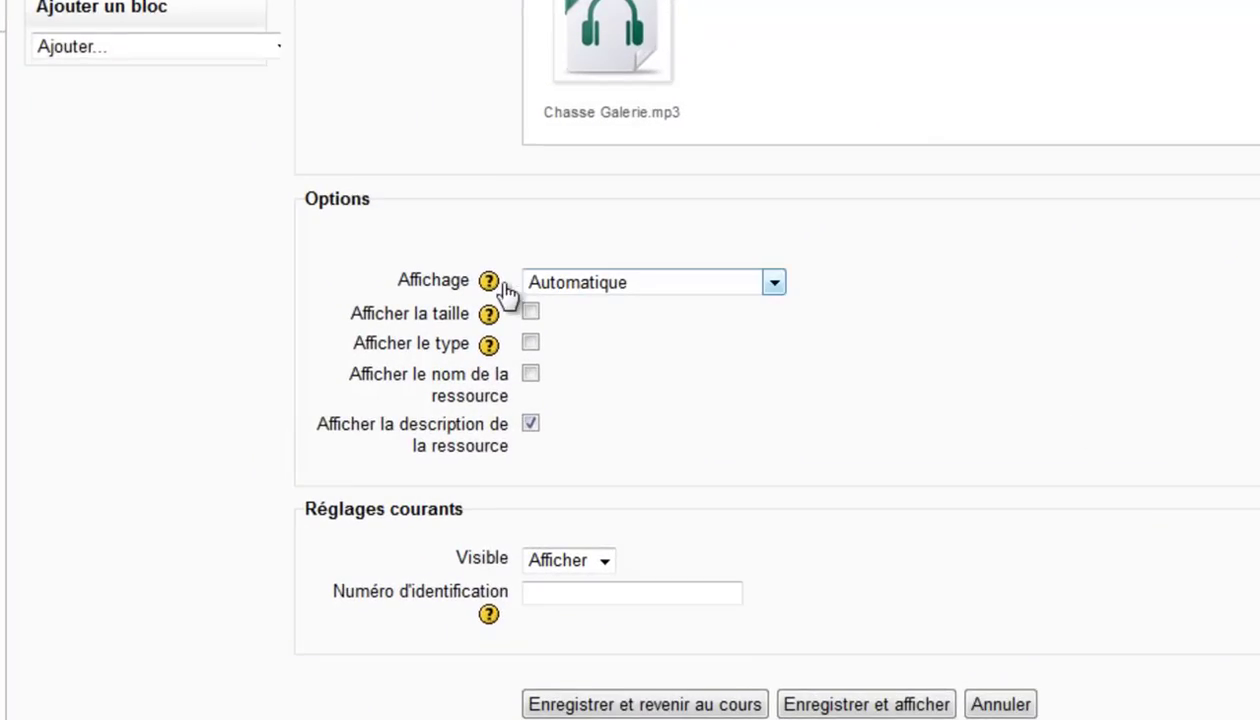
left_click(775, 284)
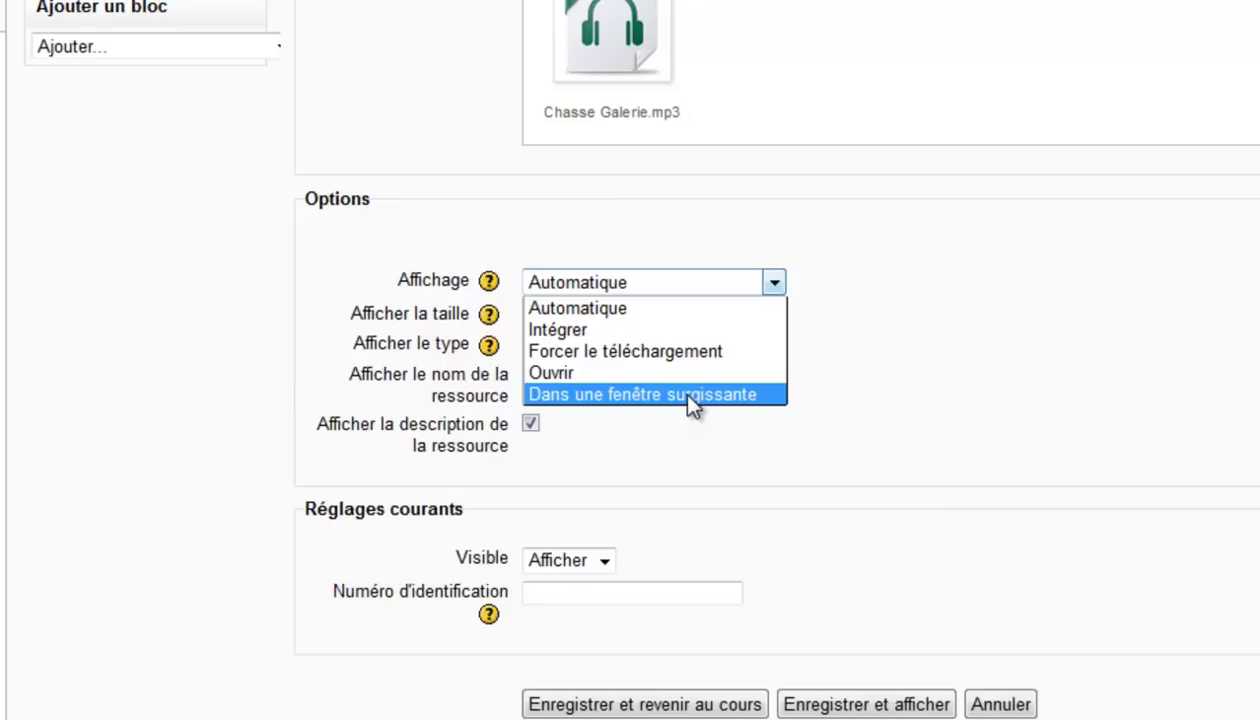
left_click(634, 312)
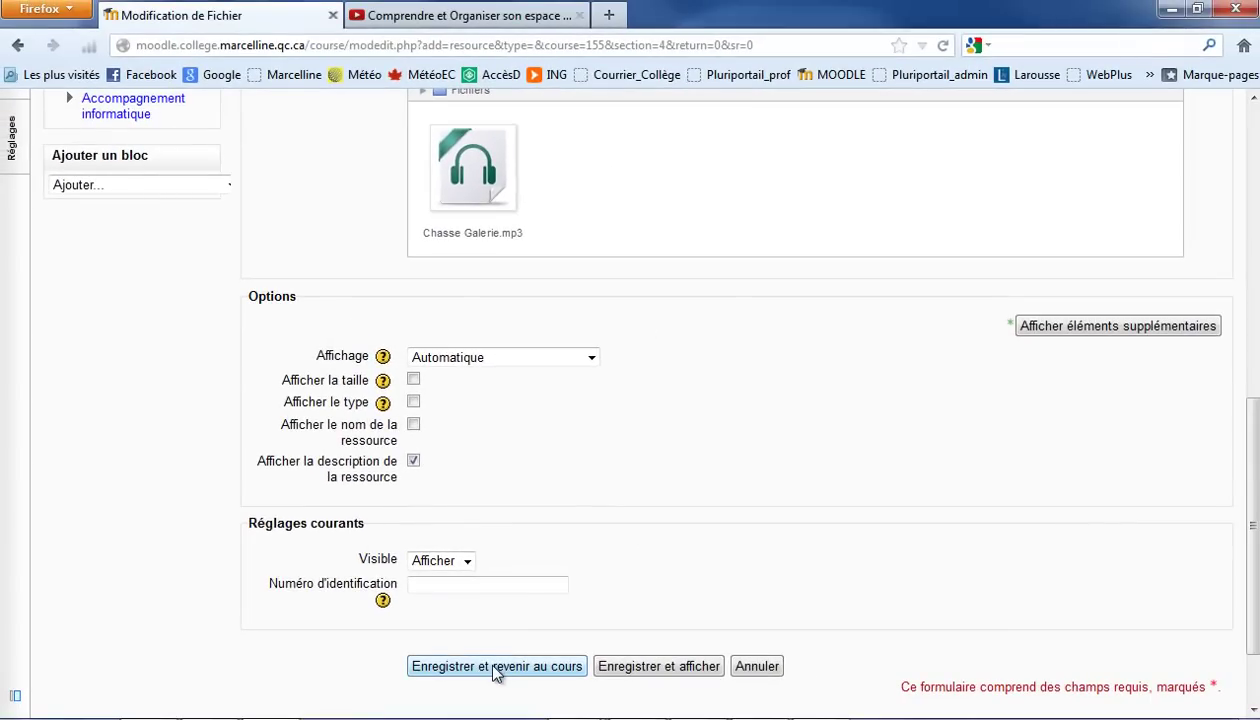
left_click(495, 666)
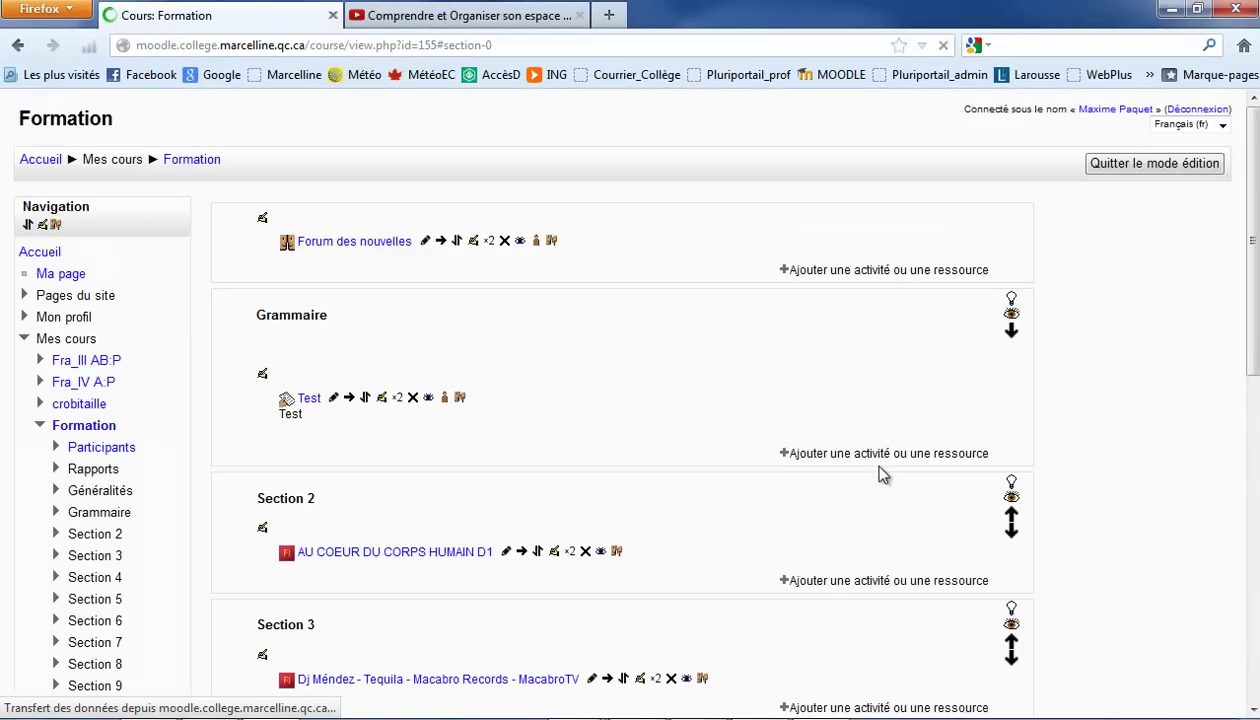
Change the title of the Chanson resource in Section 4 to "Chasse-Galerie" directly on the course page.
left_click_drag(1252, 280, 1254, 387)
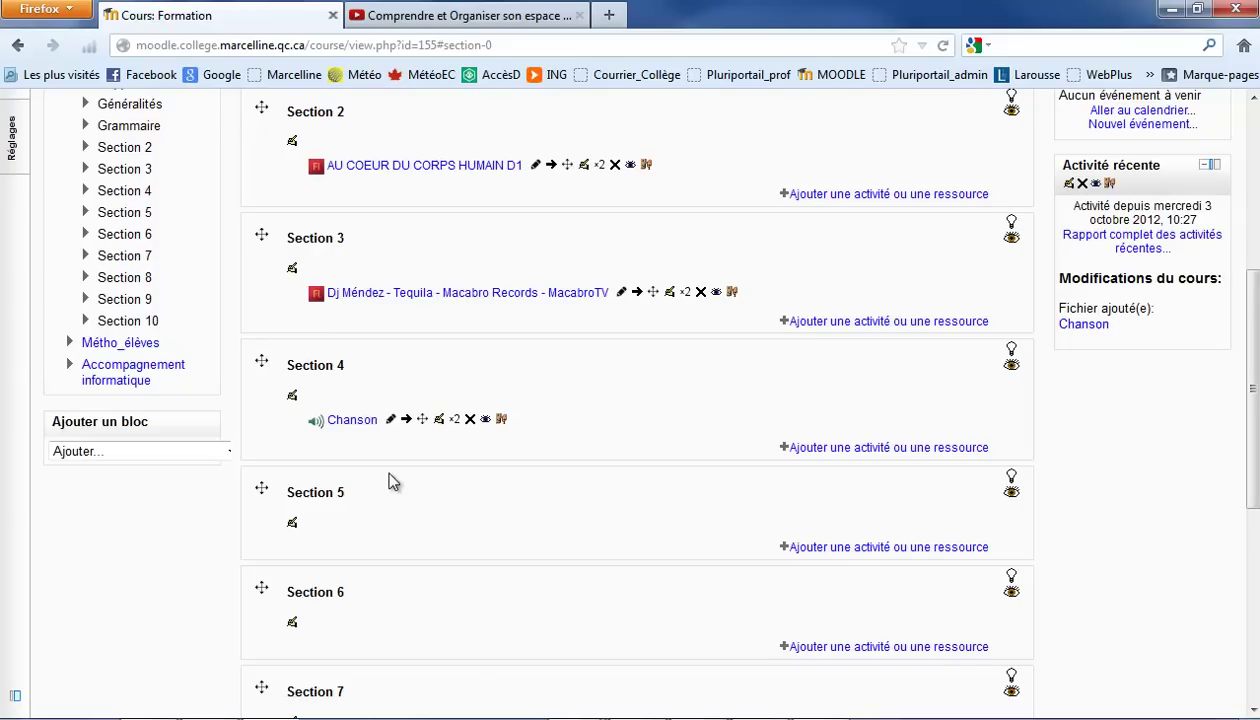
left_click(391, 421)
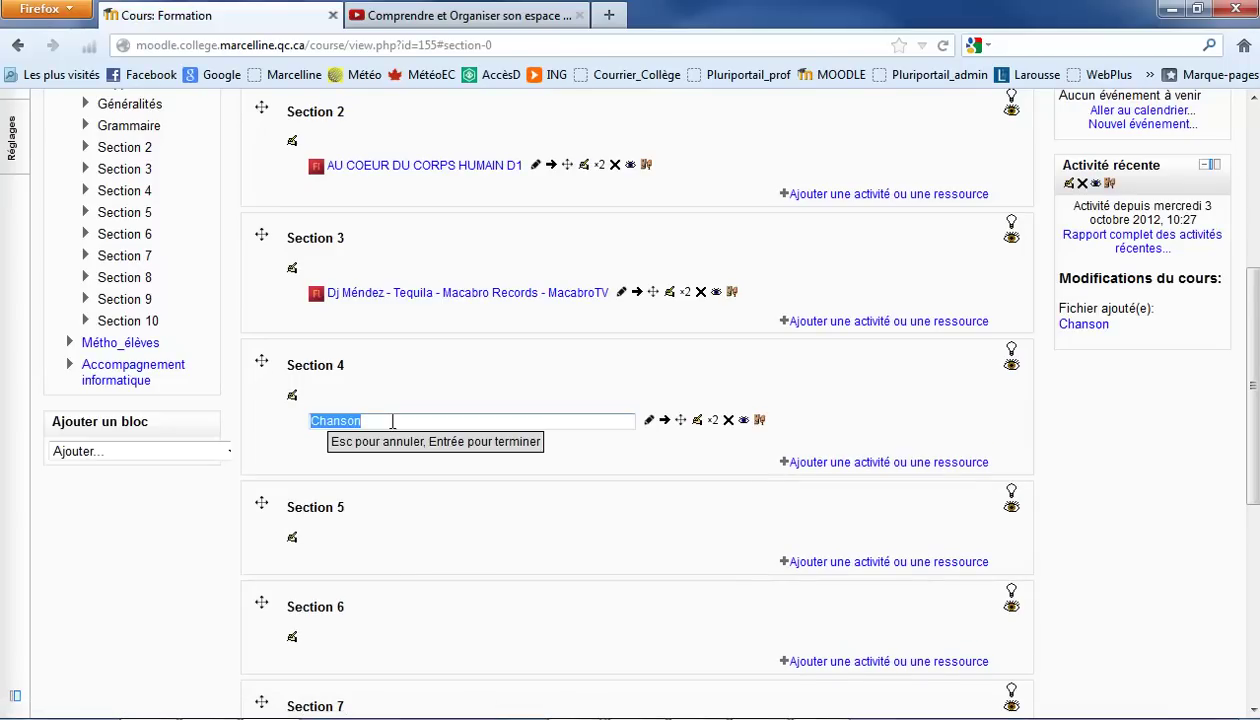
type("Chasse-Galerie")
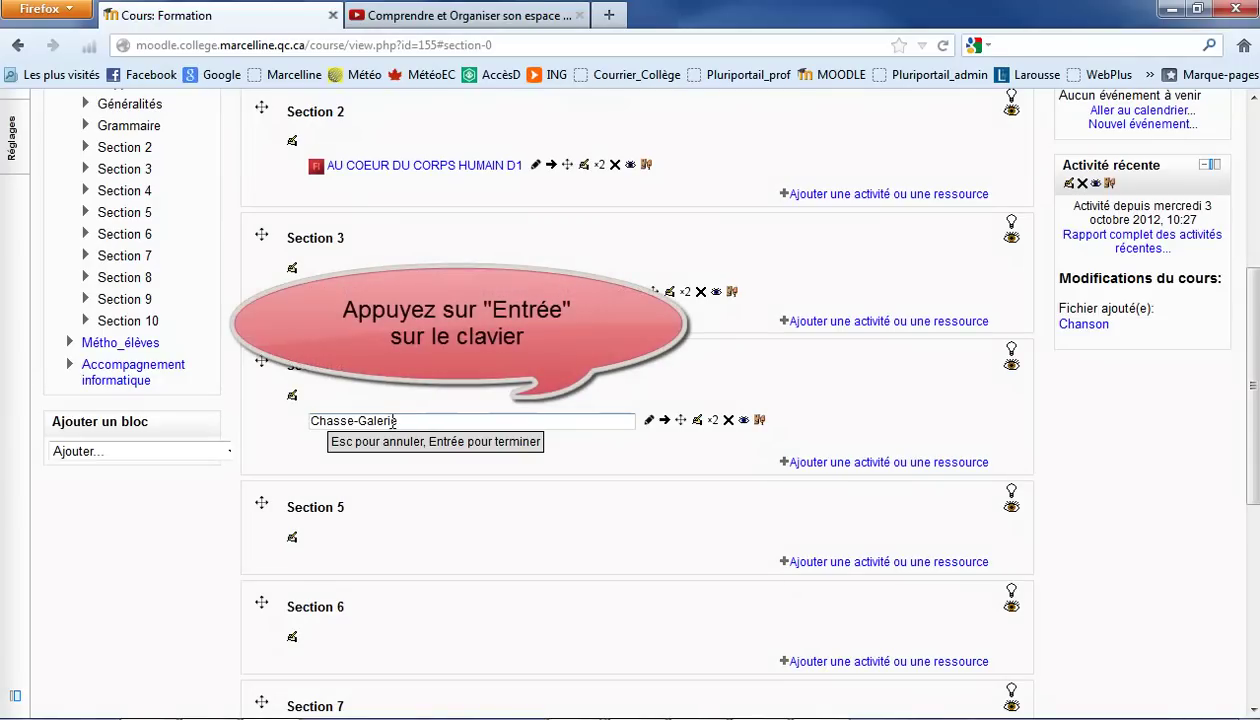
key("Return")
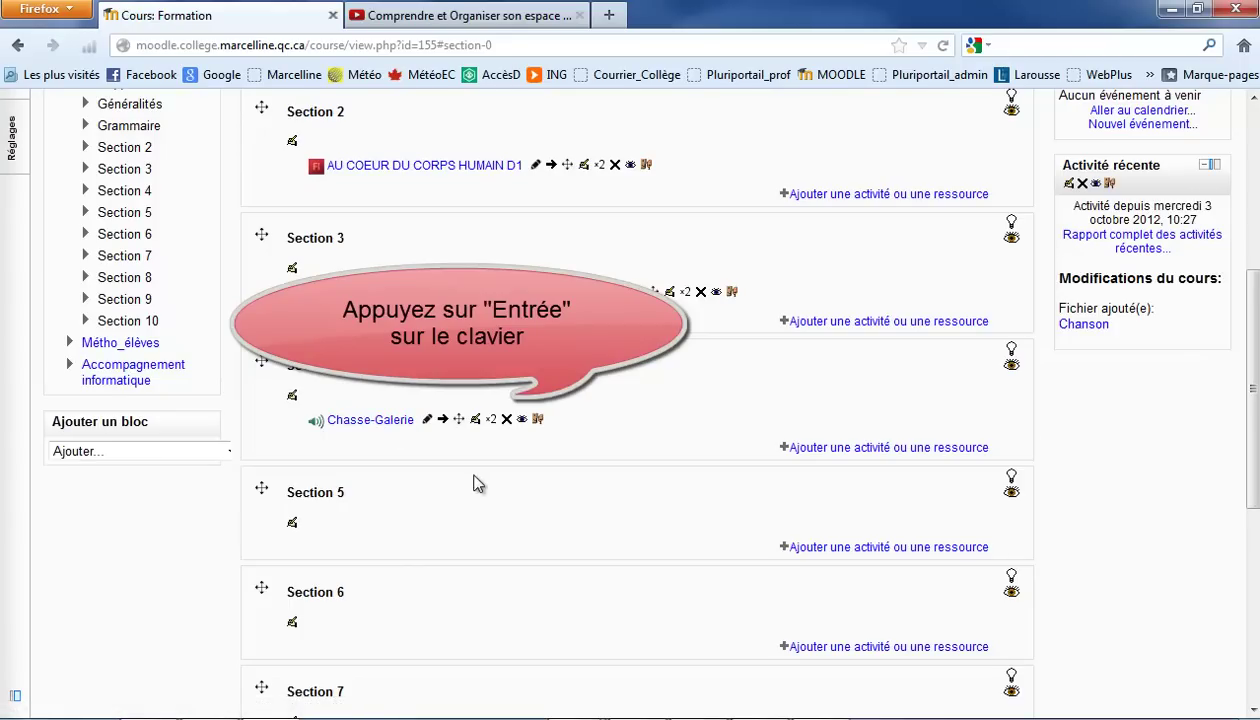
Open the Chasse-Galerie resource, lower the player's volume, and play a few seconds of the song before pausing it.
left_click(385, 421)
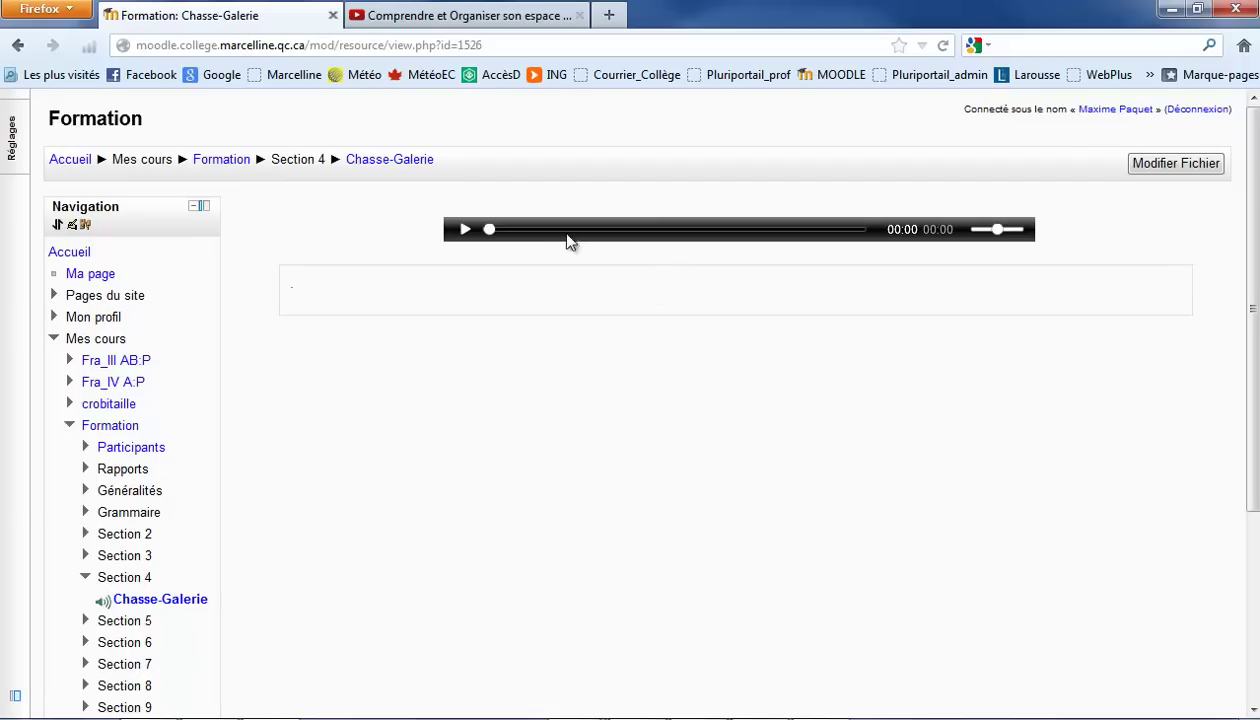
mouse_move(999, 236)
left_click_drag(999, 236, 978, 234)
left_click(464, 230)
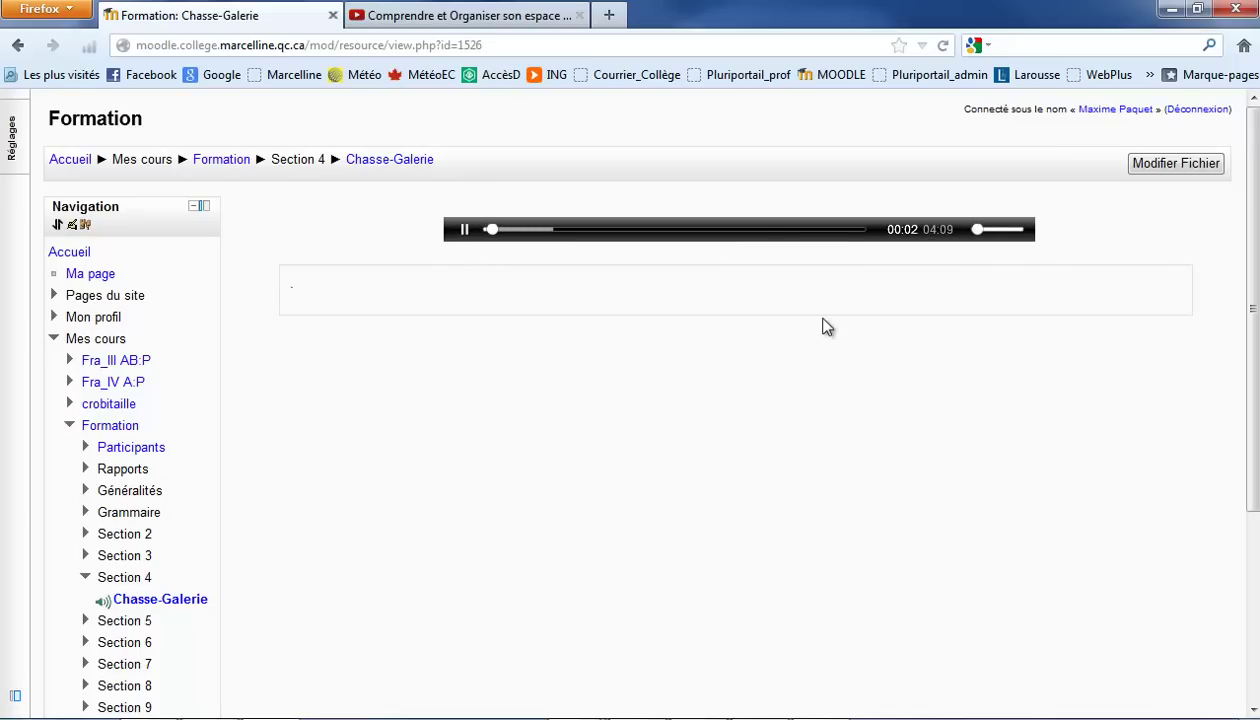
left_click(464, 230)
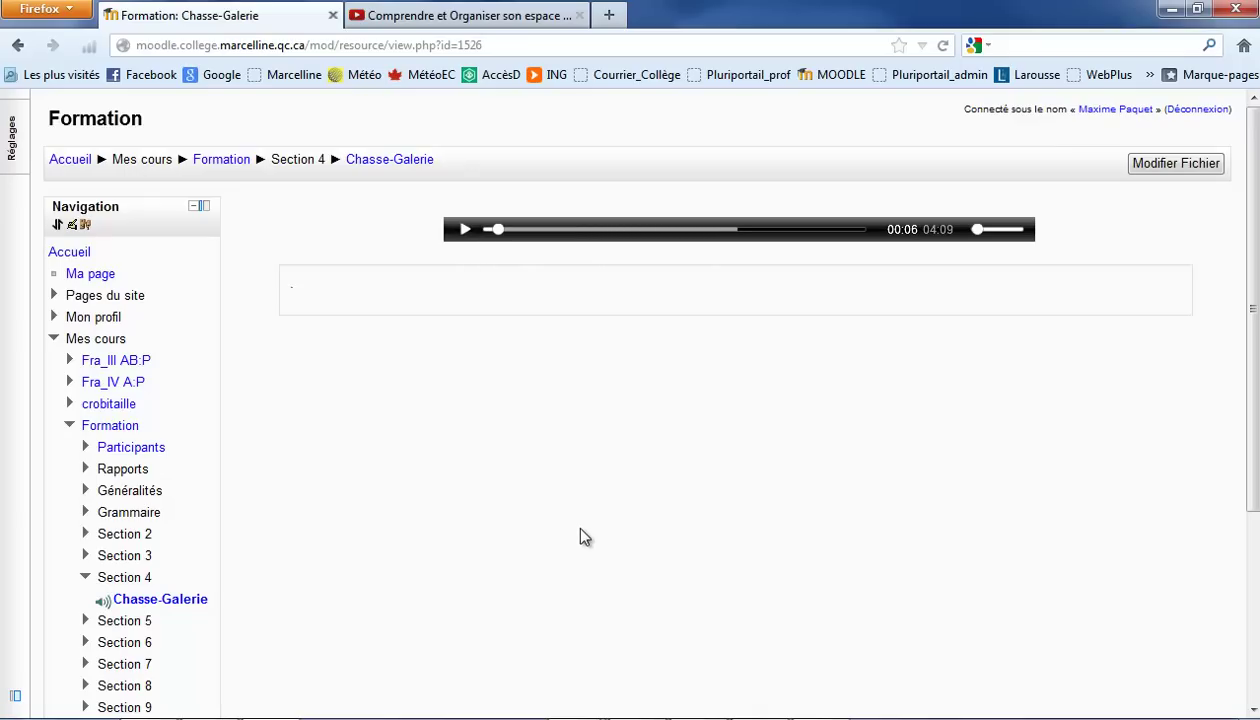